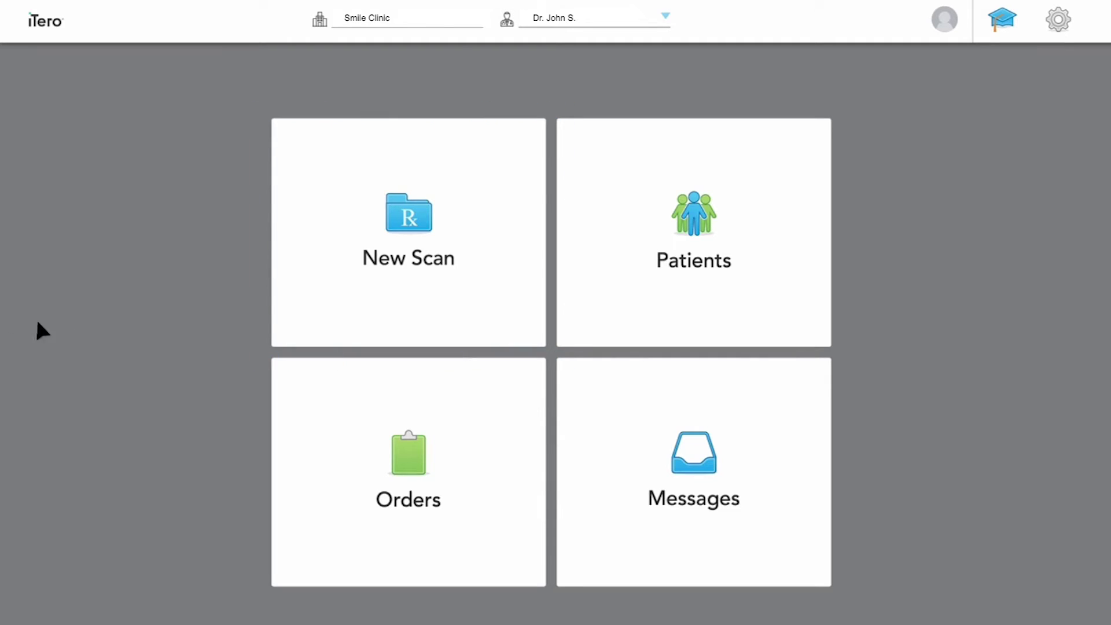
# Begin a New Scan order and pick iRecord from the Case Type list
pyautogui.click(408, 240)
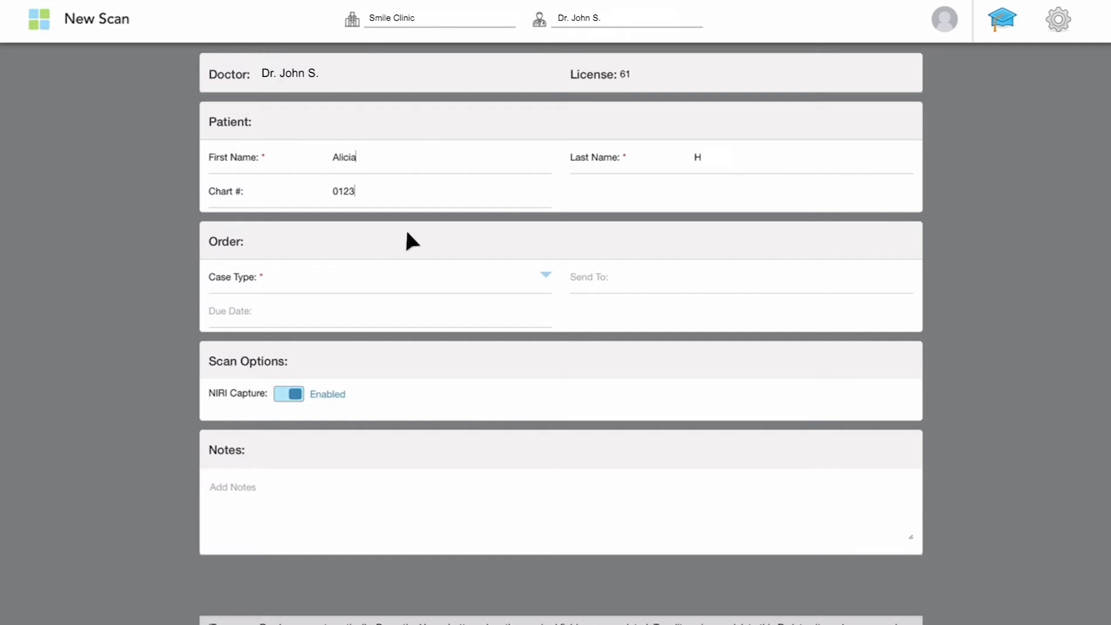
pyautogui.click(528, 279)
pyautogui.click(526, 342)
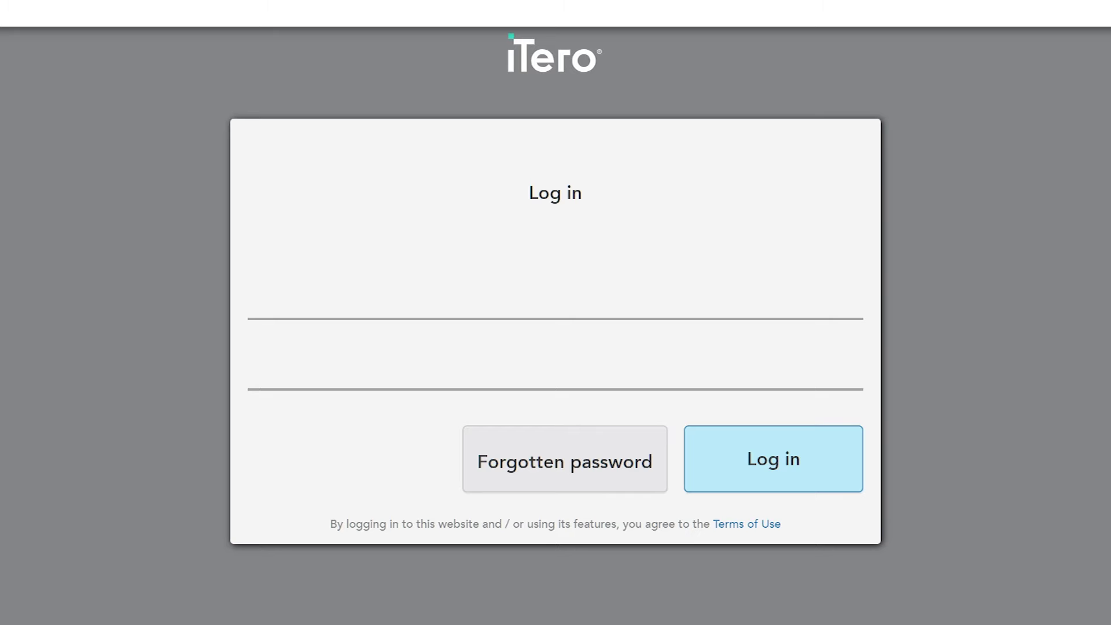
# Sign in to myitero.com with the account e-mail and password
pyautogui.press('Tab')
pyautogui.write('*******')
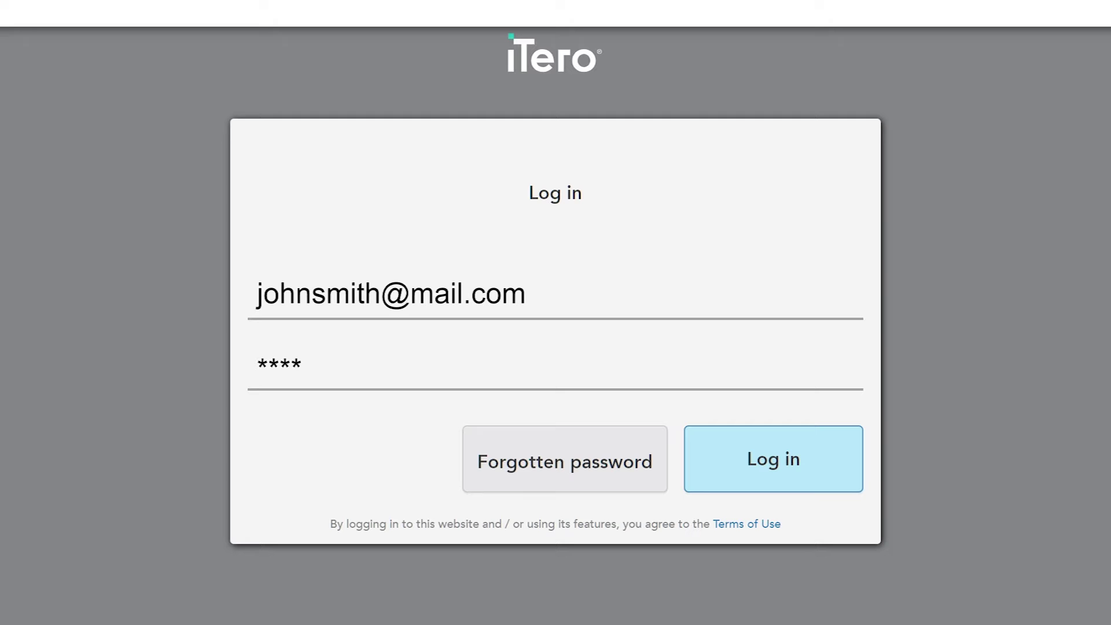
pyautogui.write('*')
pyautogui.press('Return')
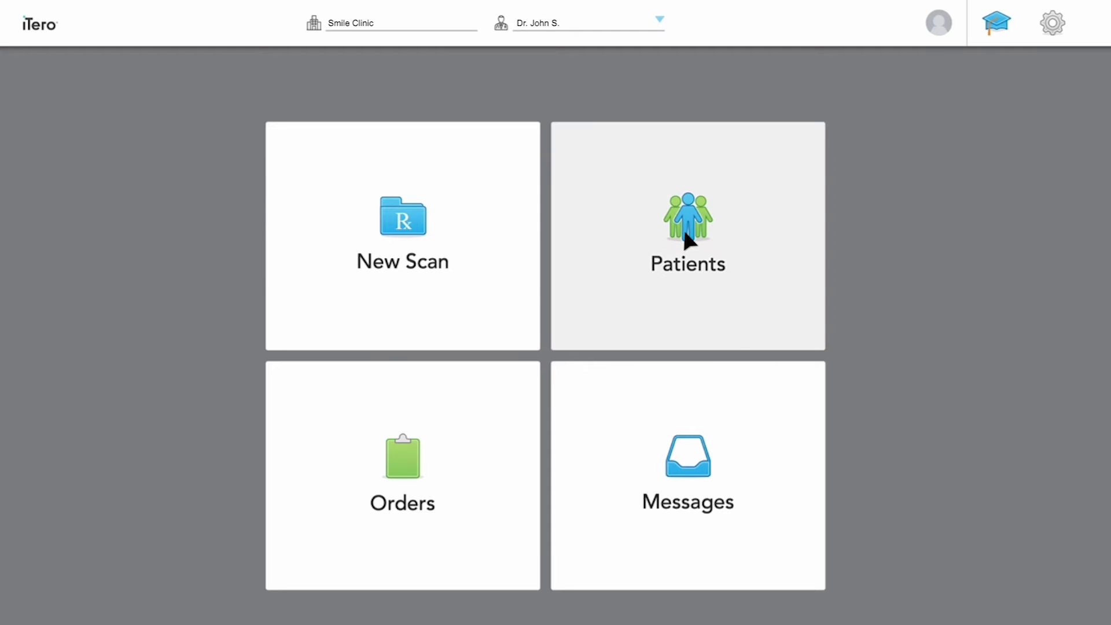
# Search the Patients list for the patient's name and select the matching patient
pyautogui.click(687, 236)
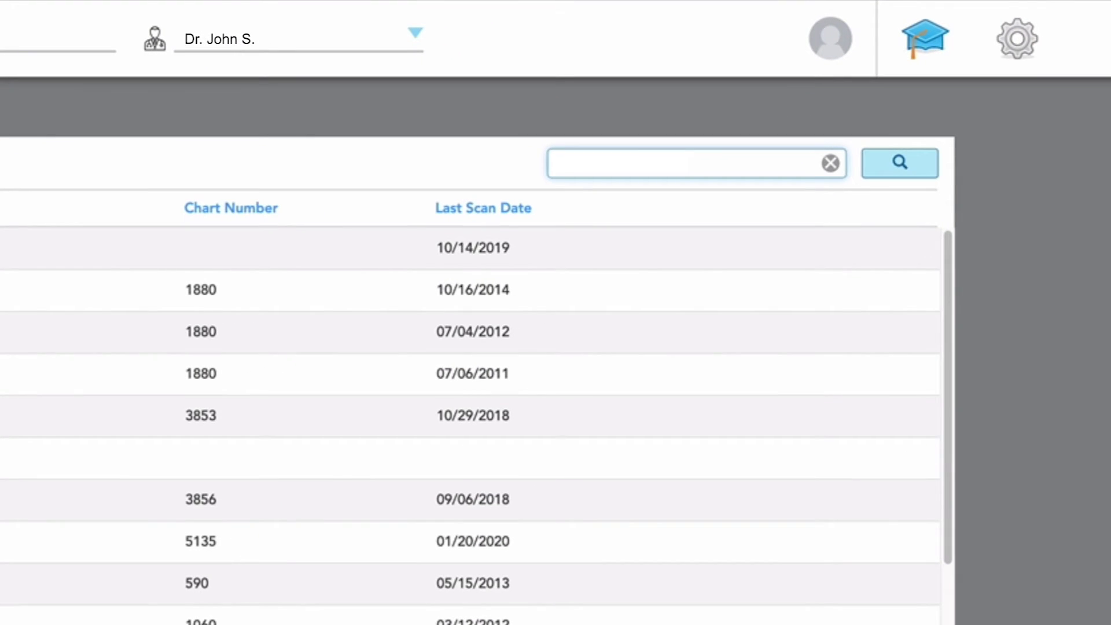
pyautogui.write('Alicia')
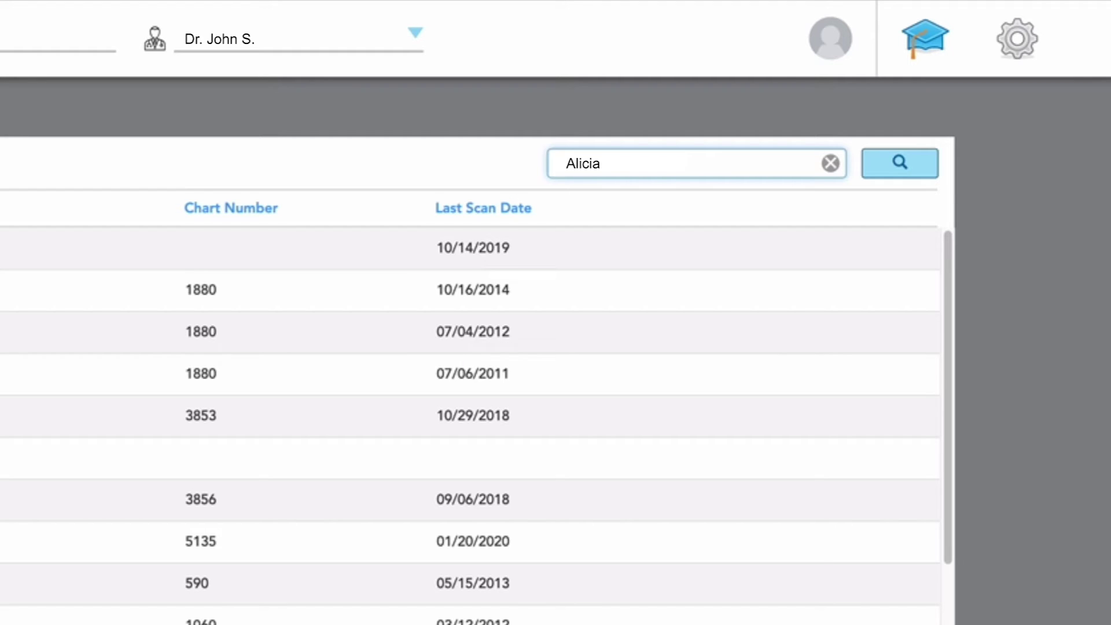
pyautogui.click(897, 167)
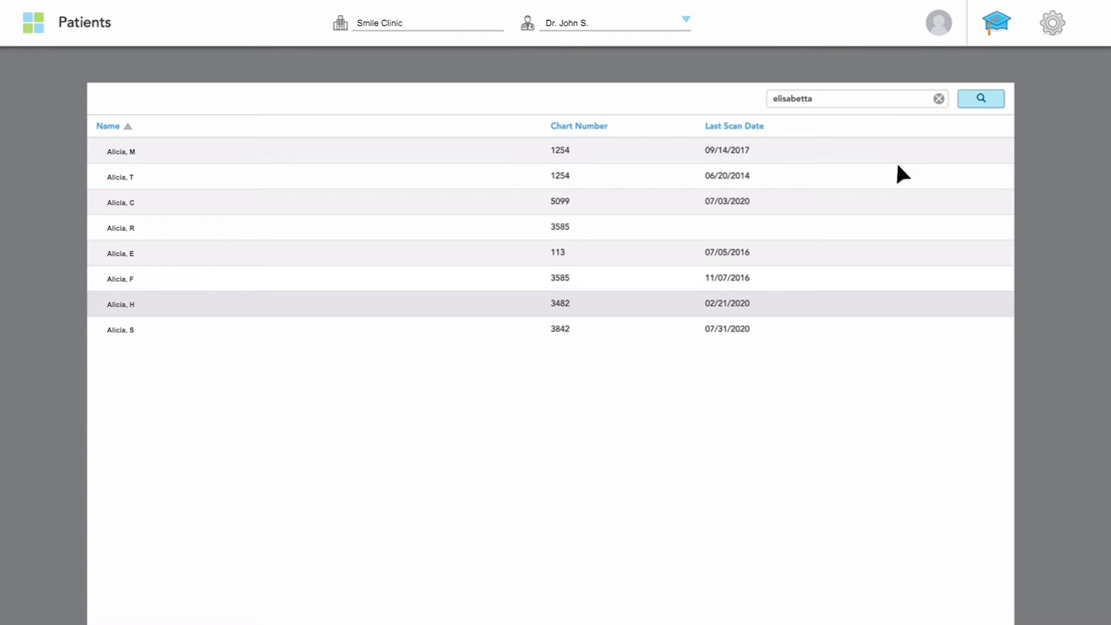
pyautogui.click(172, 301)
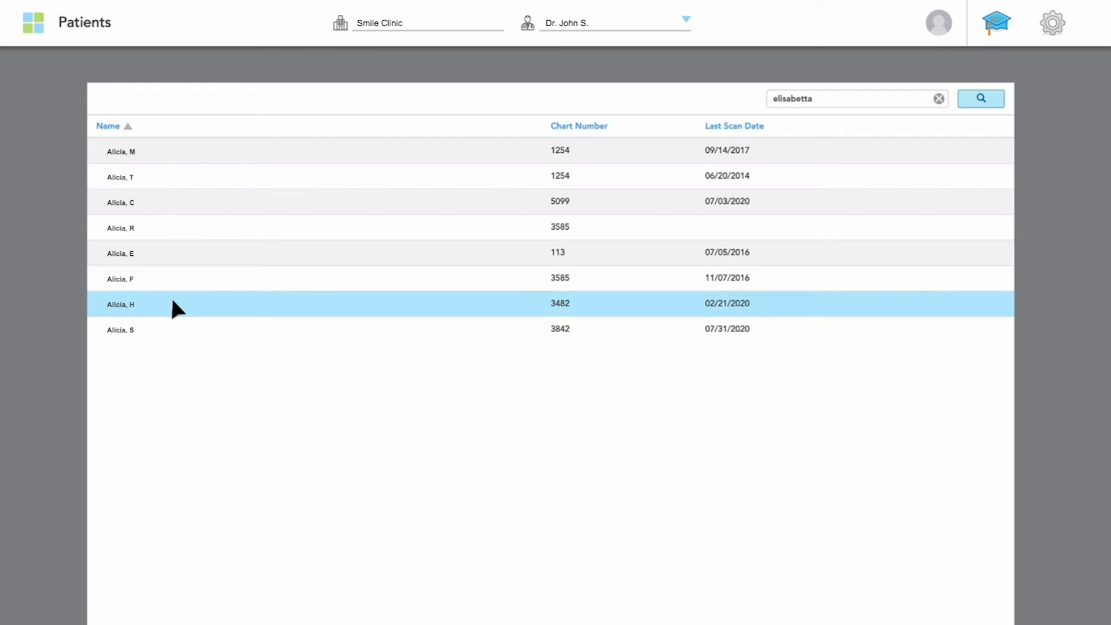
# Export the 2014 order as STL (No color), solid model with low profile base, one file per arch
pyautogui.doubleClick(172, 301)
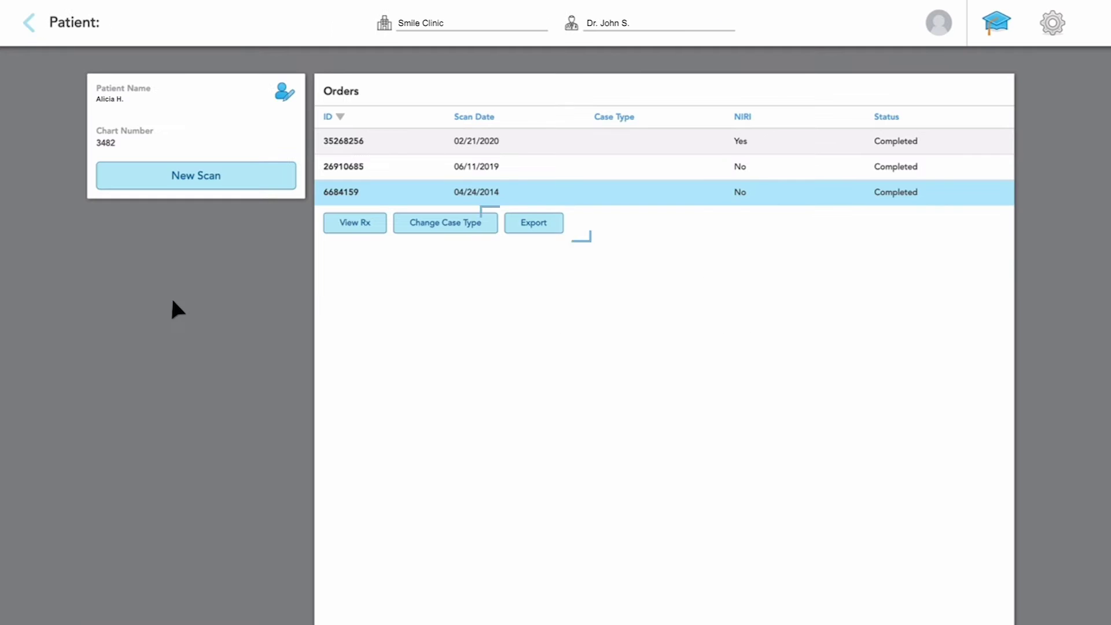
pyautogui.click(543, 225)
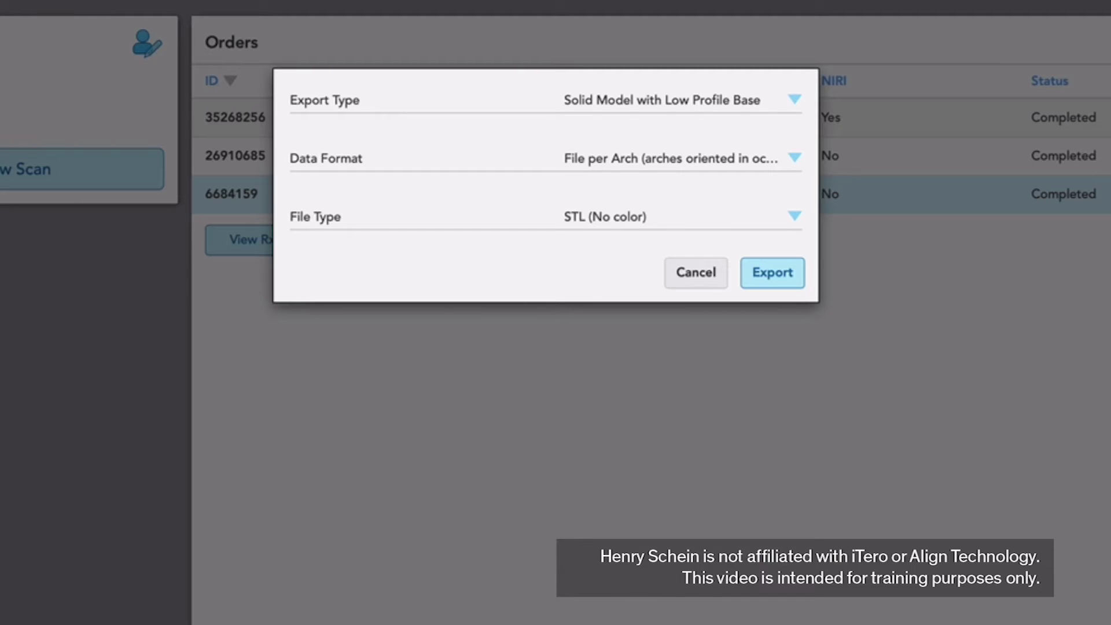
pyautogui.click(662, 101)
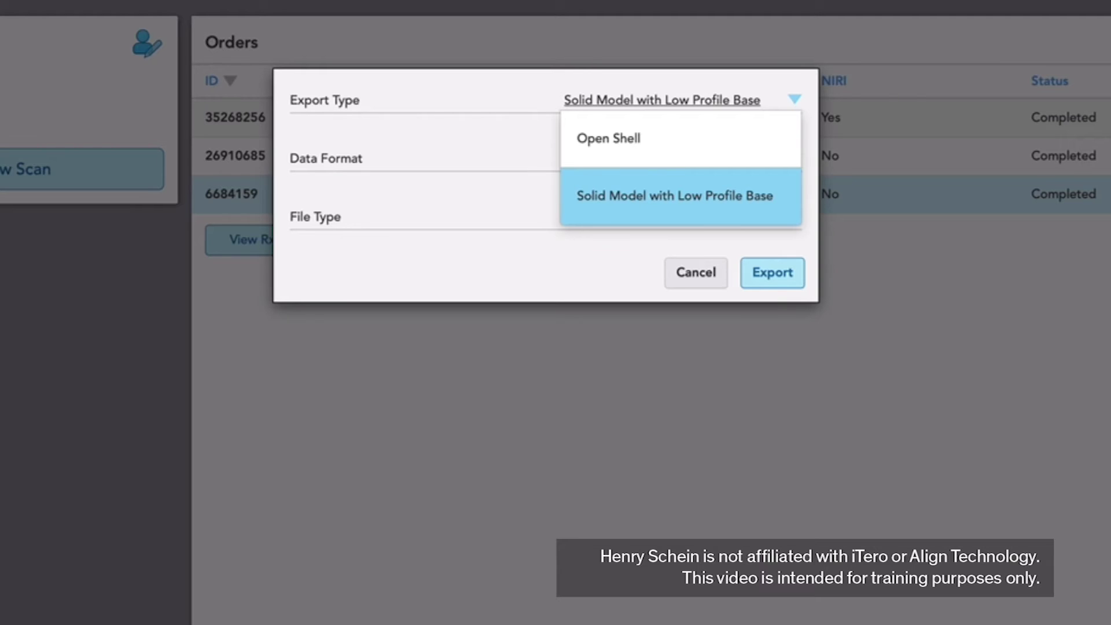
pyautogui.click(674, 196)
pyautogui.click(672, 158)
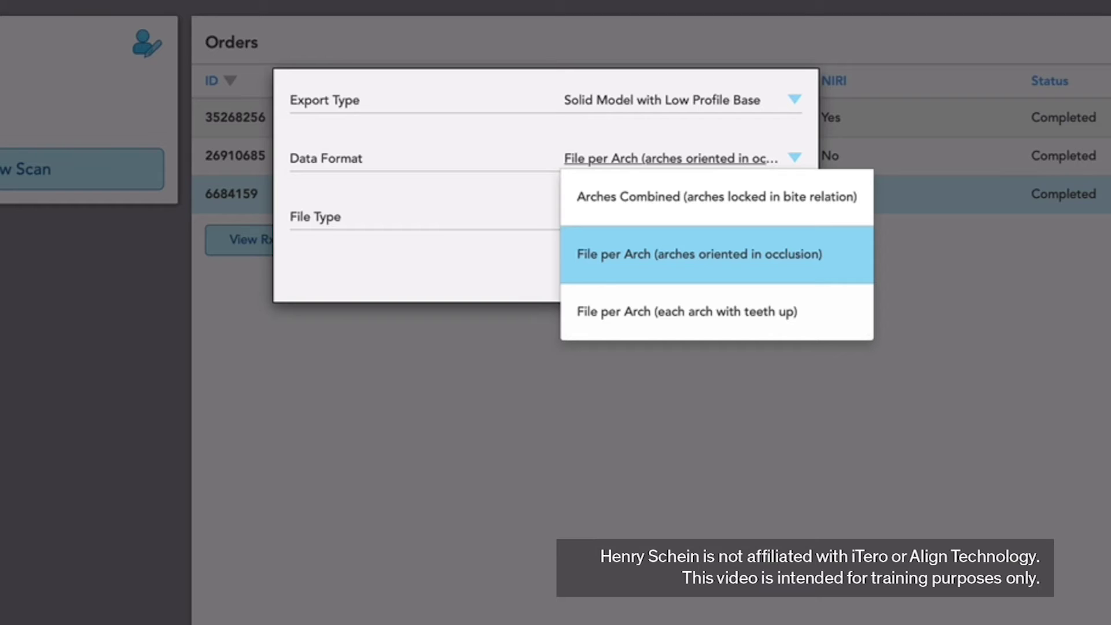
pyautogui.click(699, 254)
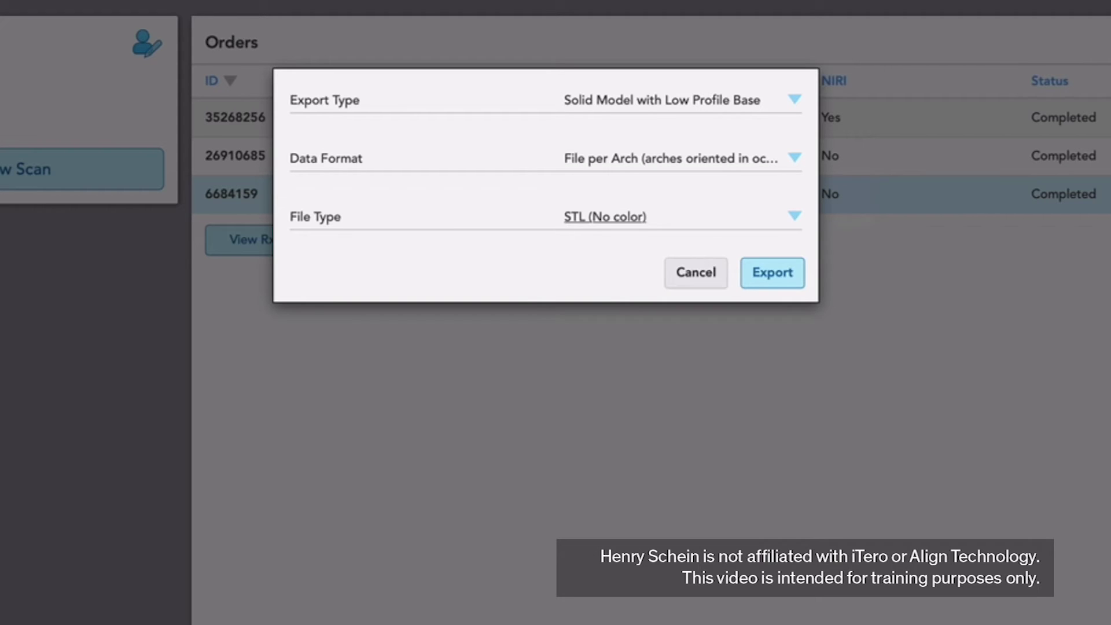
pyautogui.click(606, 217)
pyautogui.click(618, 255)
pyautogui.click(774, 272)
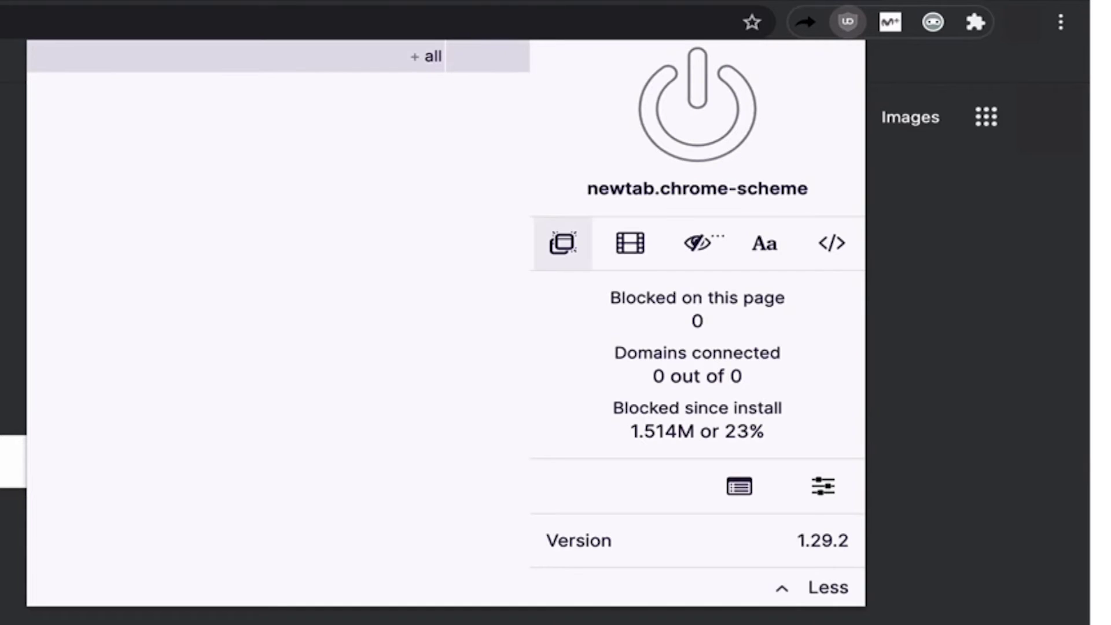
# Toggle uBlock pop-up blocking off and back on, then open the downloaded OrthoCAD_export.zip
pyautogui.click(562, 243)
pyautogui.click(562, 243)
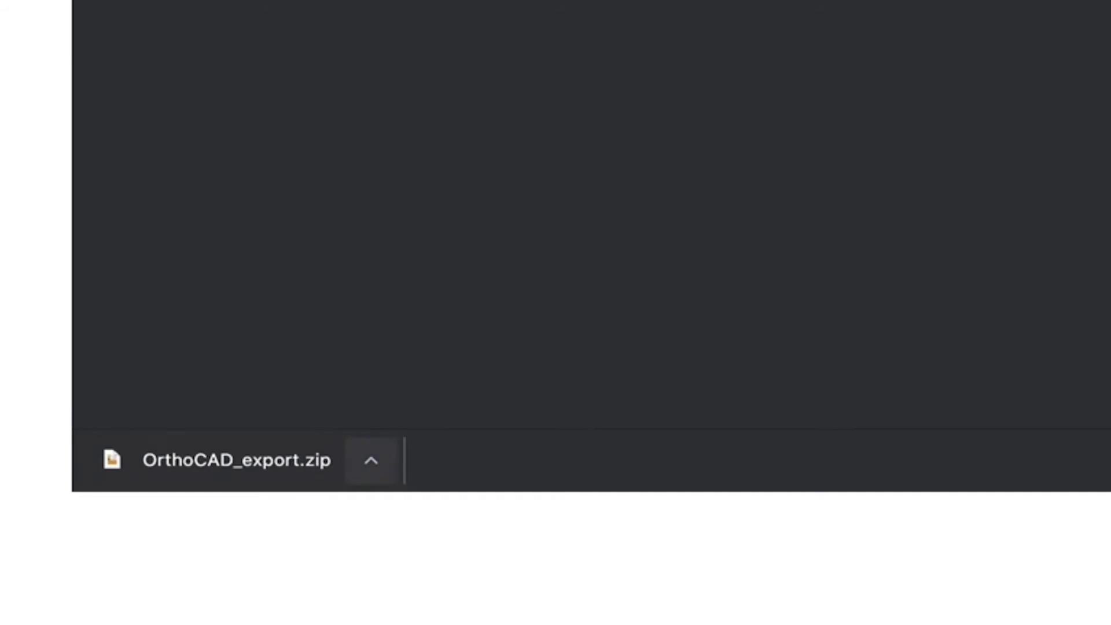
pyautogui.click(370, 460)
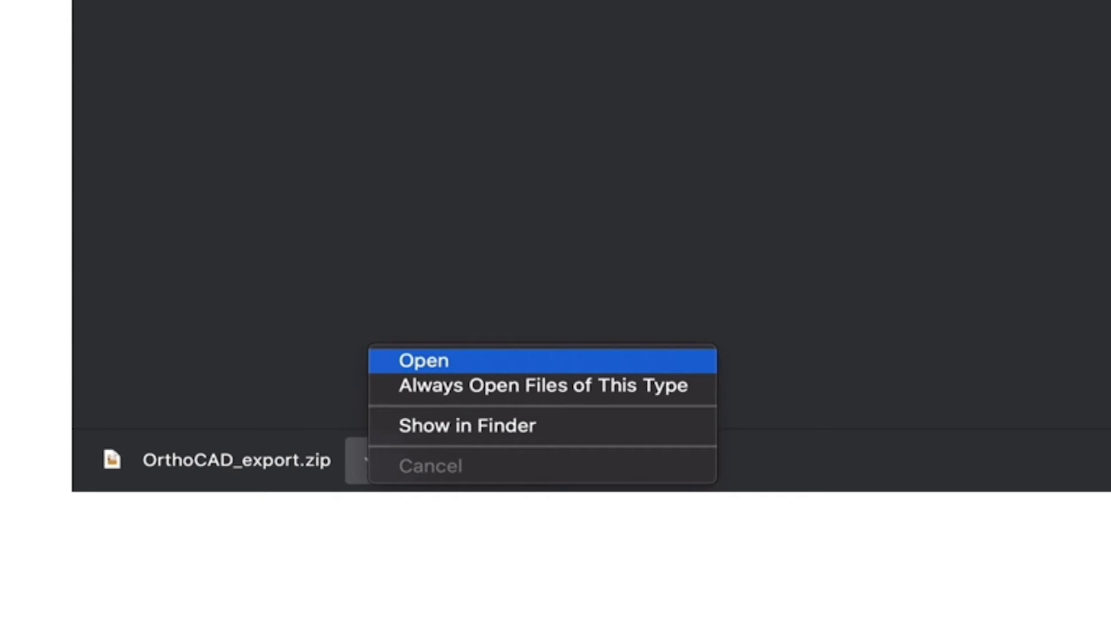
pyautogui.press('Return')
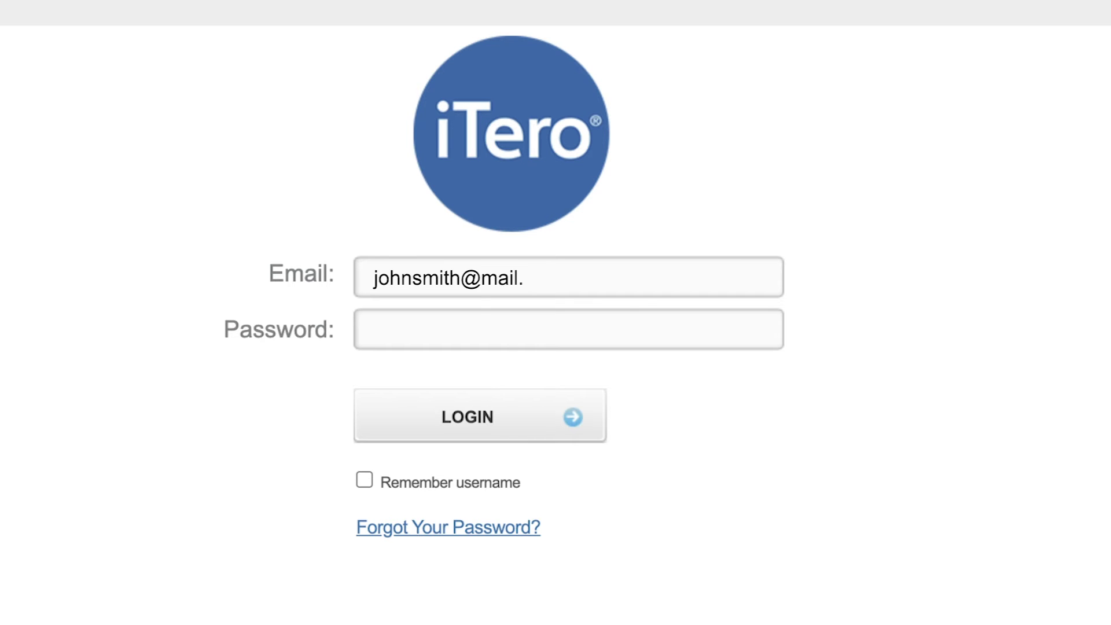
# Enter the account password, open the top completed aligner order, and request its OrthoCAD export
pyautogui.press('Tab')
pyautogui.write('*******')
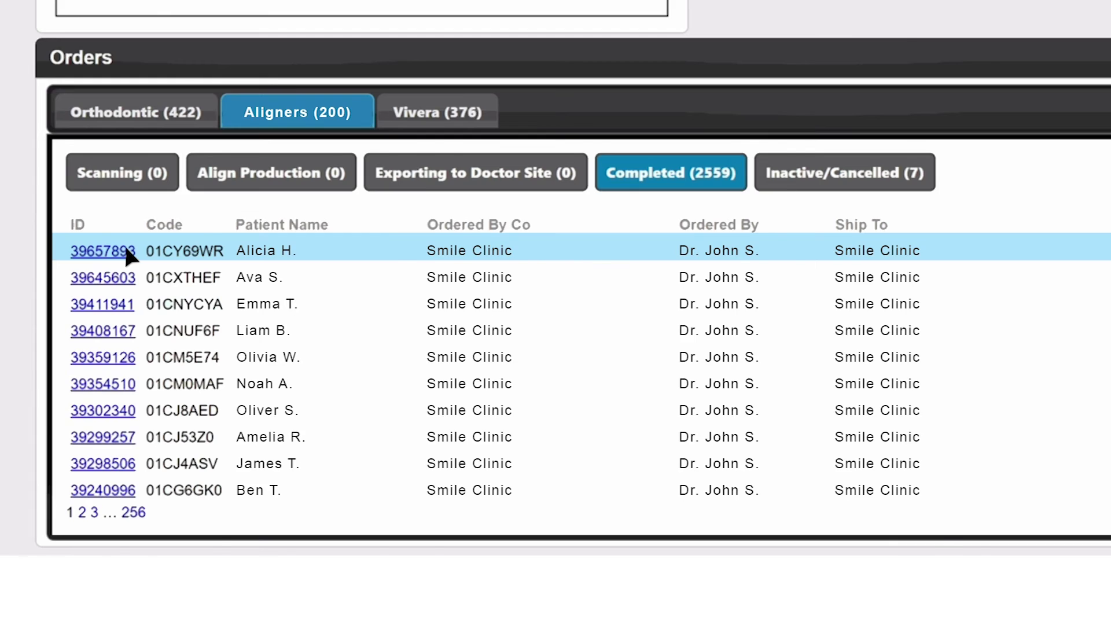
pyautogui.click(126, 251)
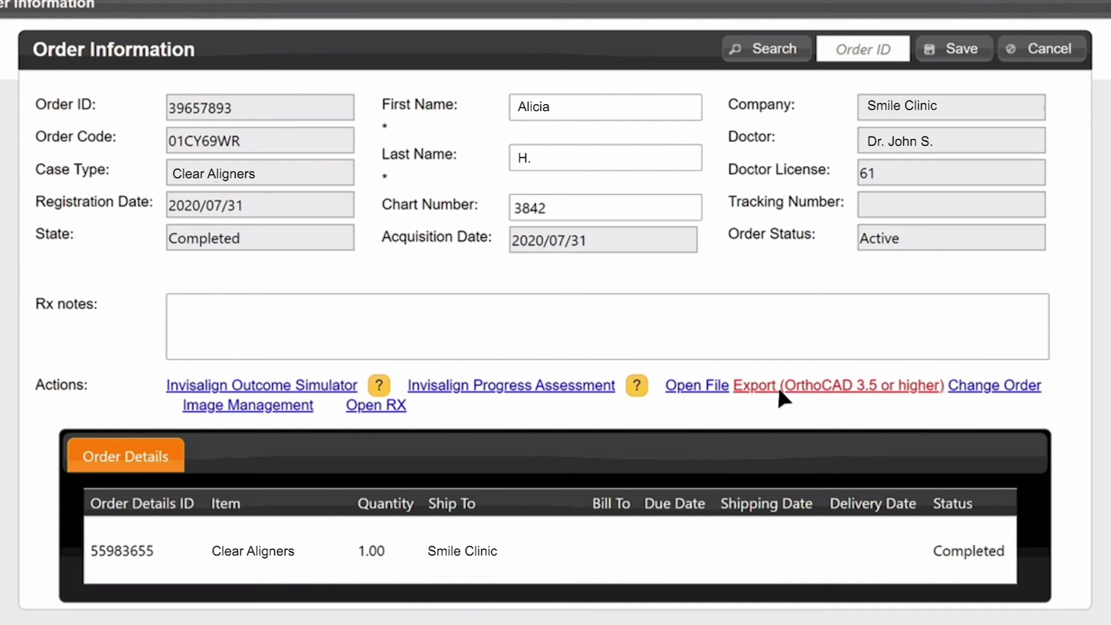
pyautogui.click(837, 385)
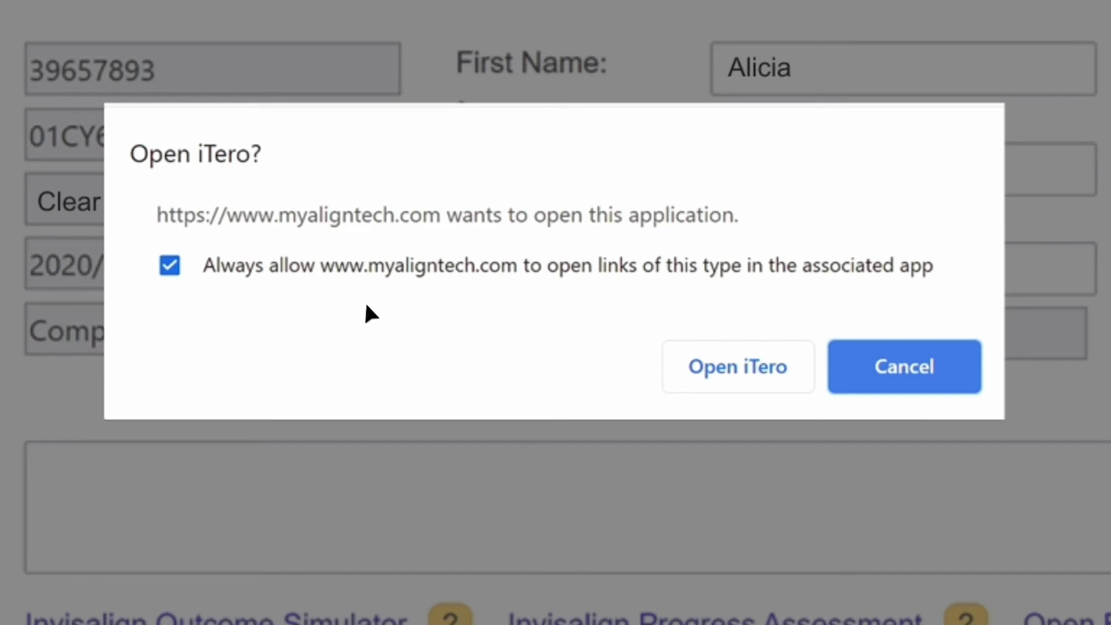
# In OrthoCAD, choose Solid Model with Low Profile Base, one file per arch in occlusion, STL, High Quality
pyautogui.click(760, 370)
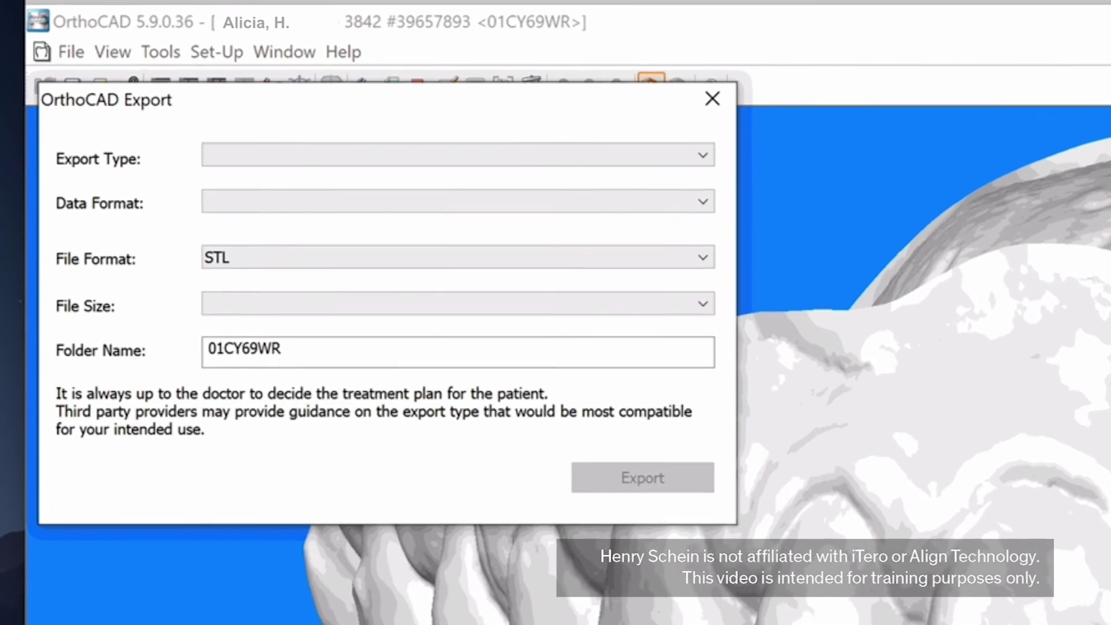
pyautogui.hotkey('alt', 'Down')
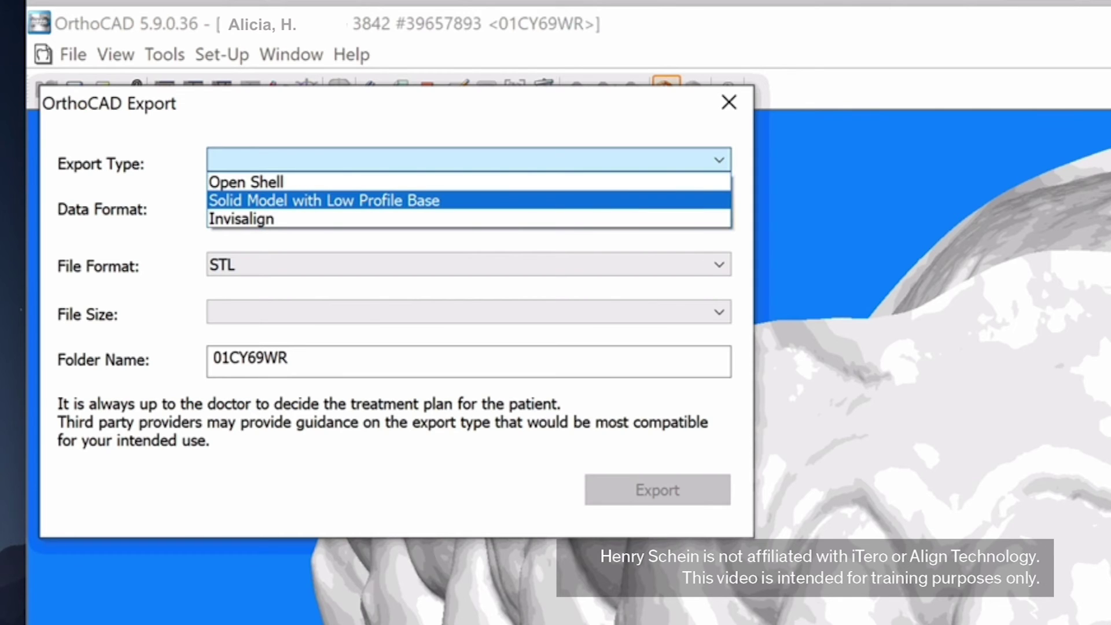
pyautogui.press('Tab')
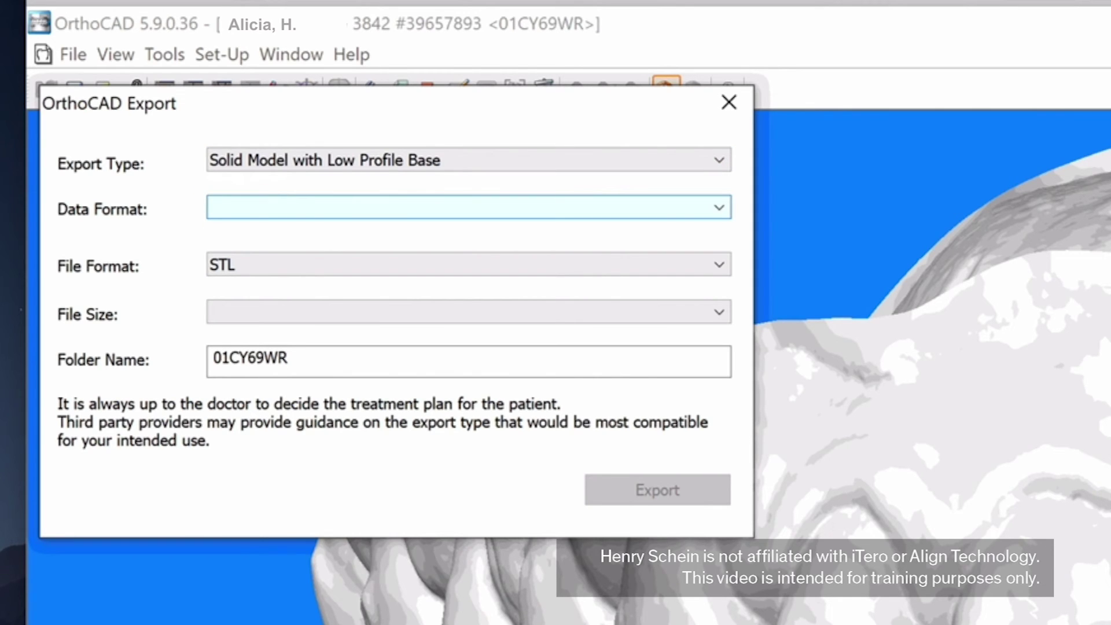
pyautogui.hotkey('alt', 'Down')
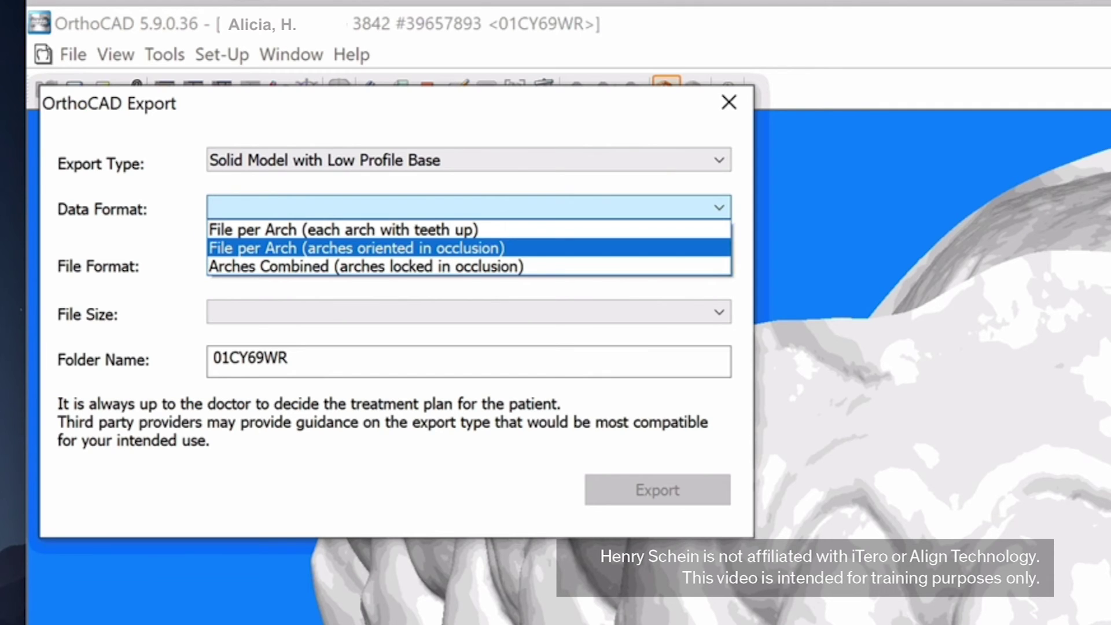
pyautogui.press('Return')
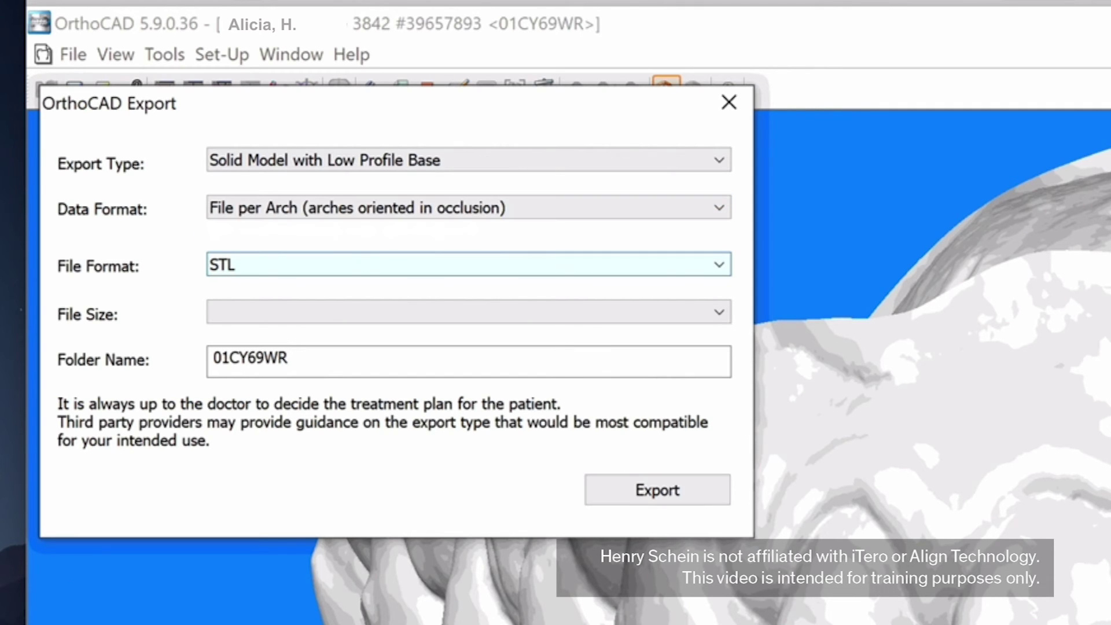
pyautogui.hotkey('alt', 'Down')
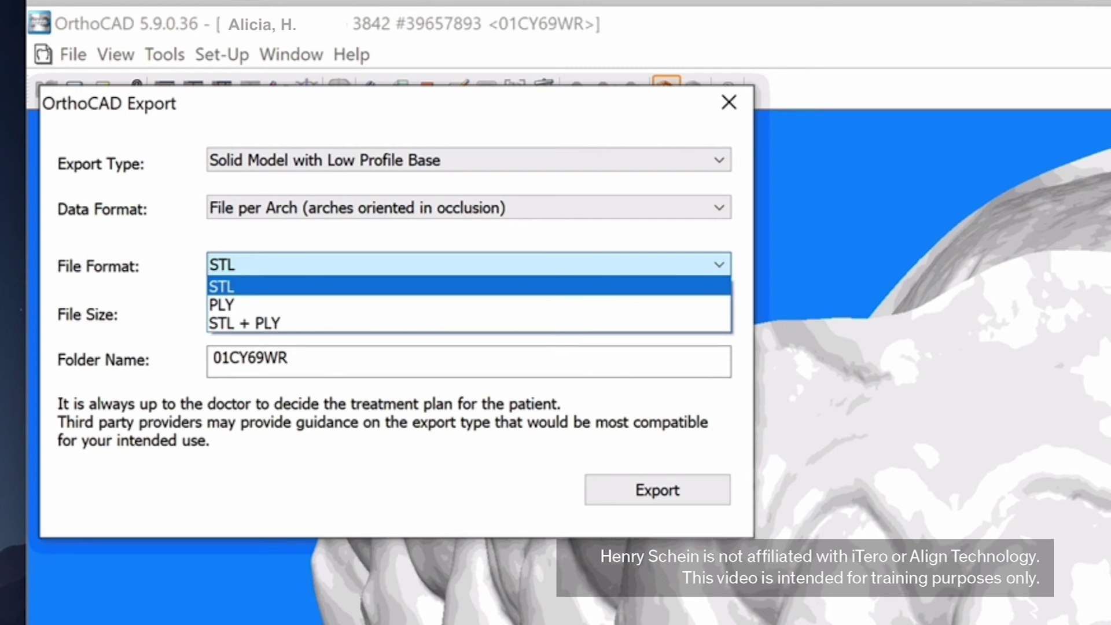
pyautogui.press('Return')
pyautogui.press('Tab')
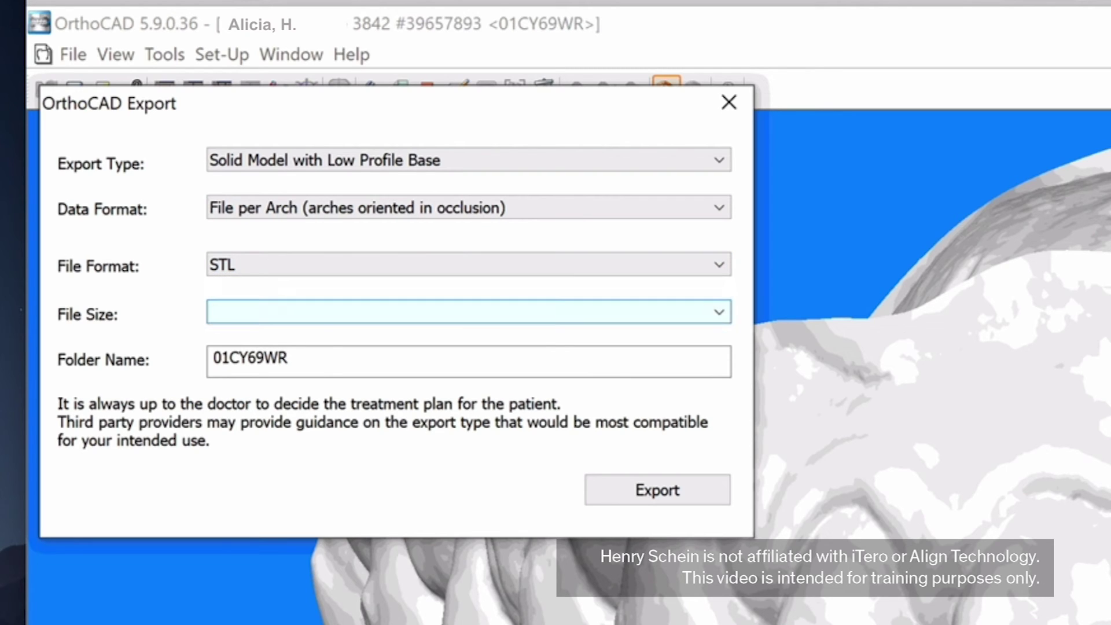
pyautogui.hotkey('alt', 'Down')
pyautogui.press('Down')
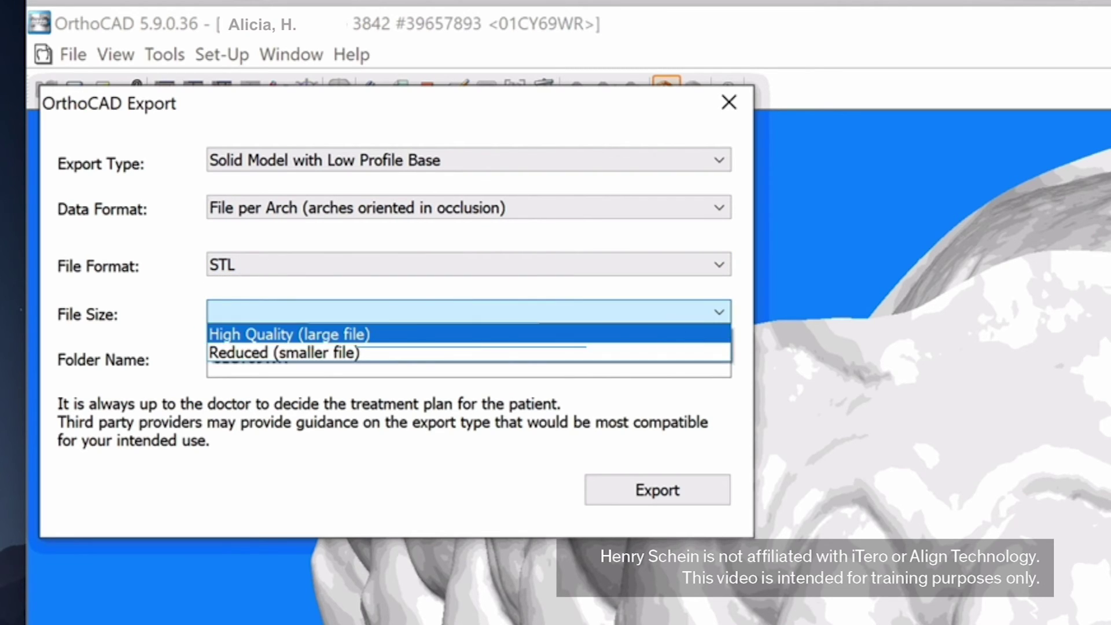
pyautogui.press('Return')
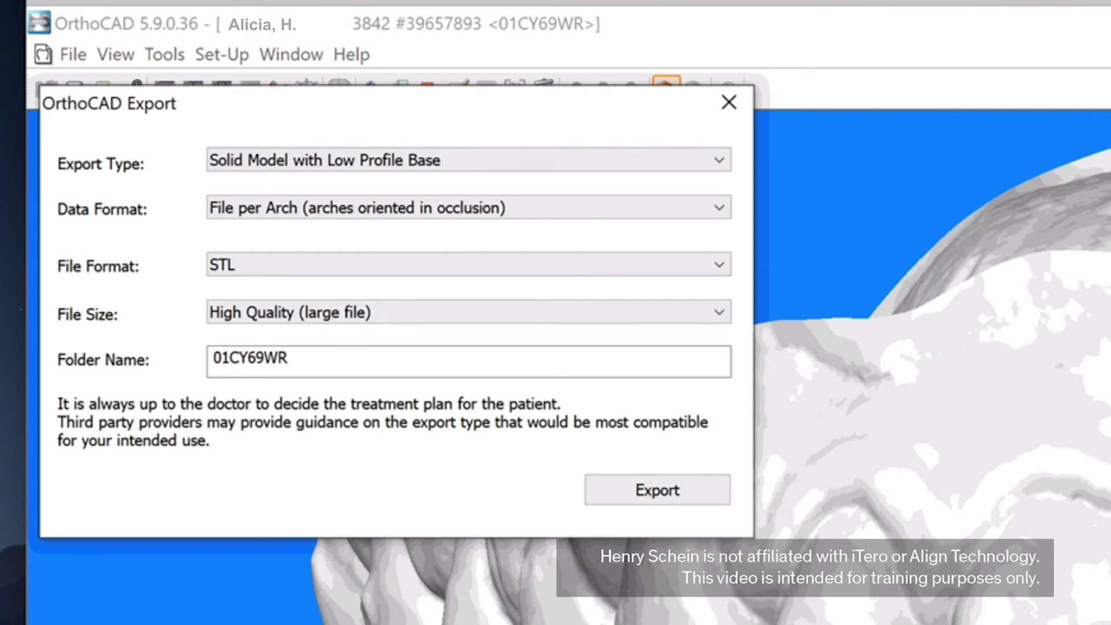
# Rename the export folder to the patient's name, run the export, and open the output folder
pyautogui.hotkey('ctrl', 'a')
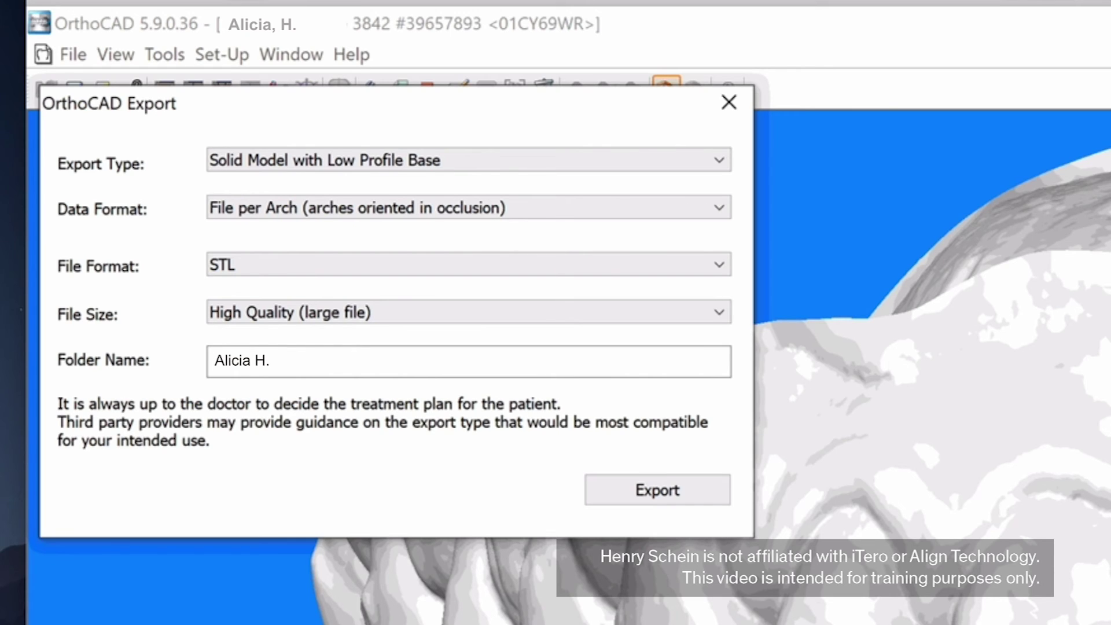
pyautogui.click(670, 495)
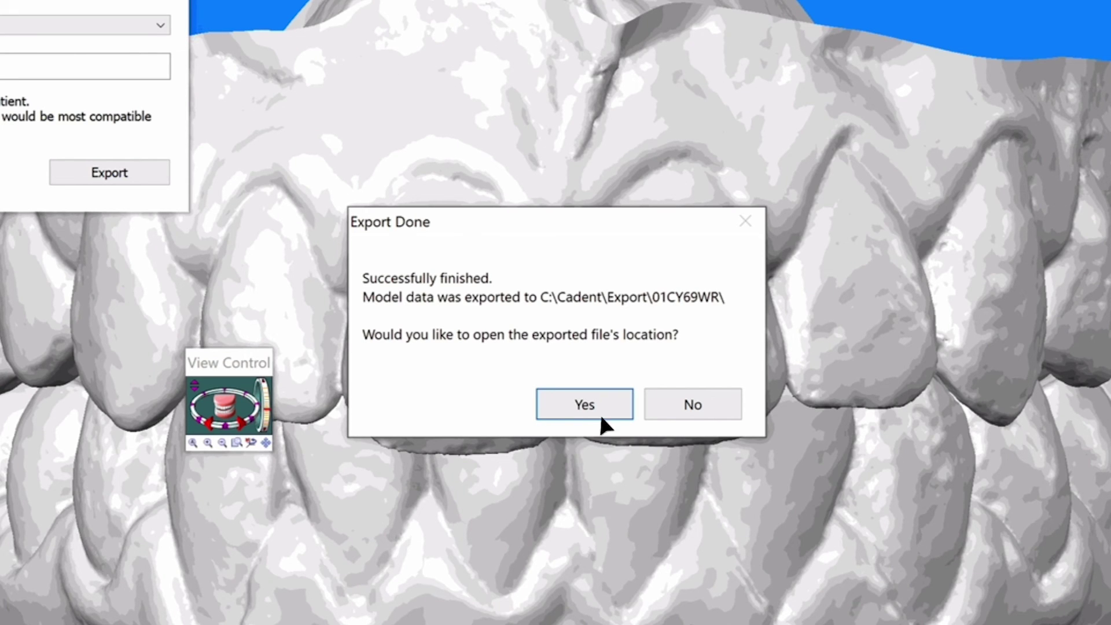
pyautogui.click(588, 398)
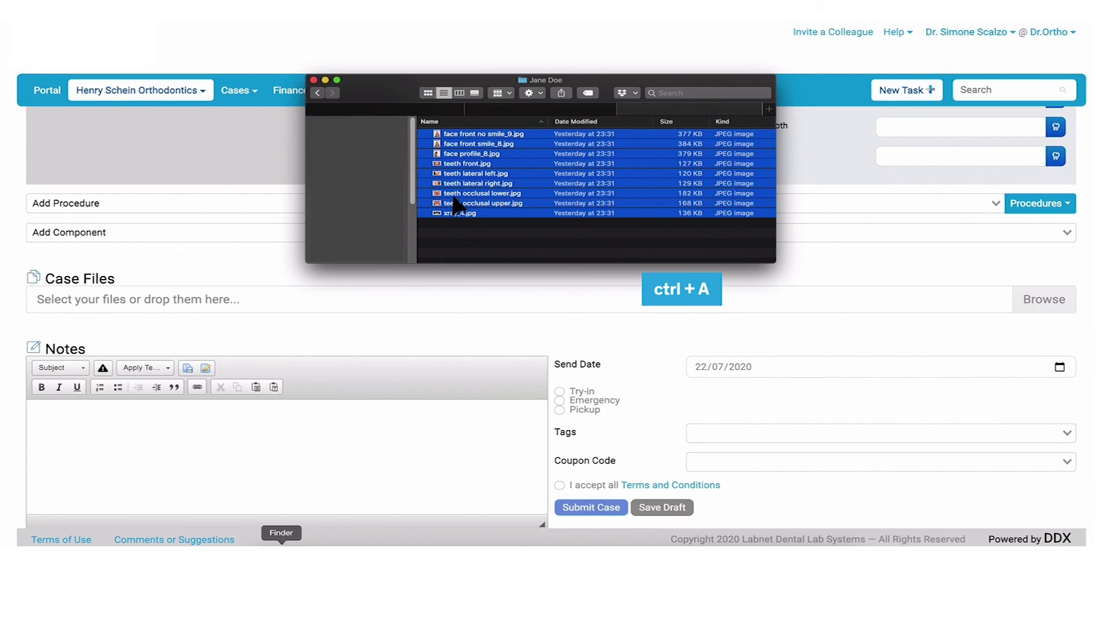
# Drag the selected STL scans and photos onto the DDX Case Files drop box
pyautogui.moveTo(456, 202); pyautogui.dragTo(236, 300)
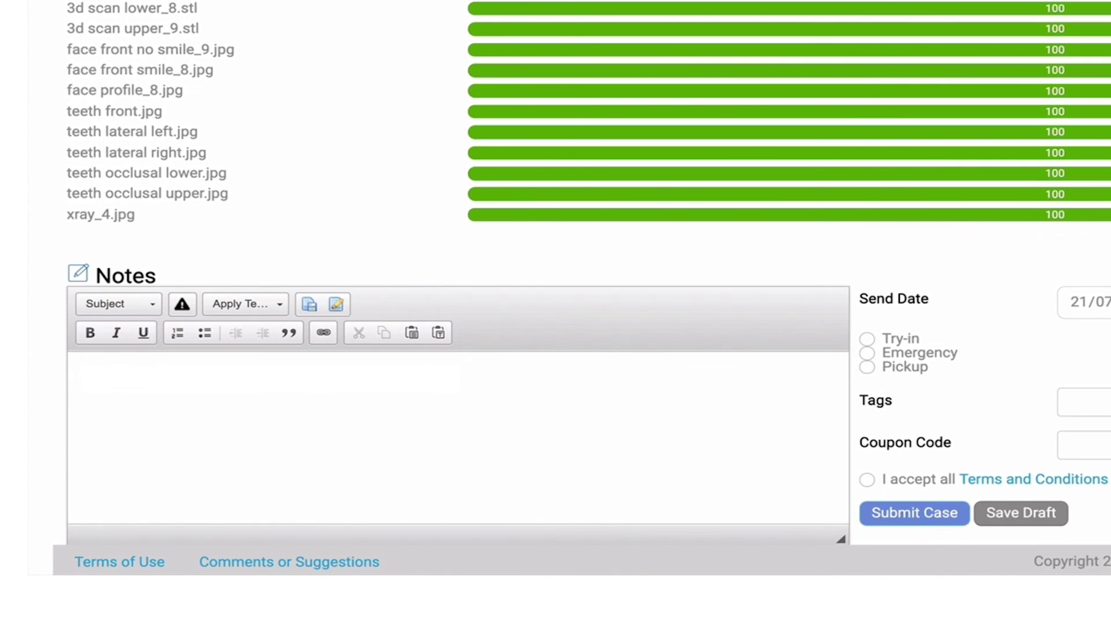
# Add the note '1. provide cutouts for continued elastic wear'
pyautogui.write('1. provide cutouts for continued elastic wear')
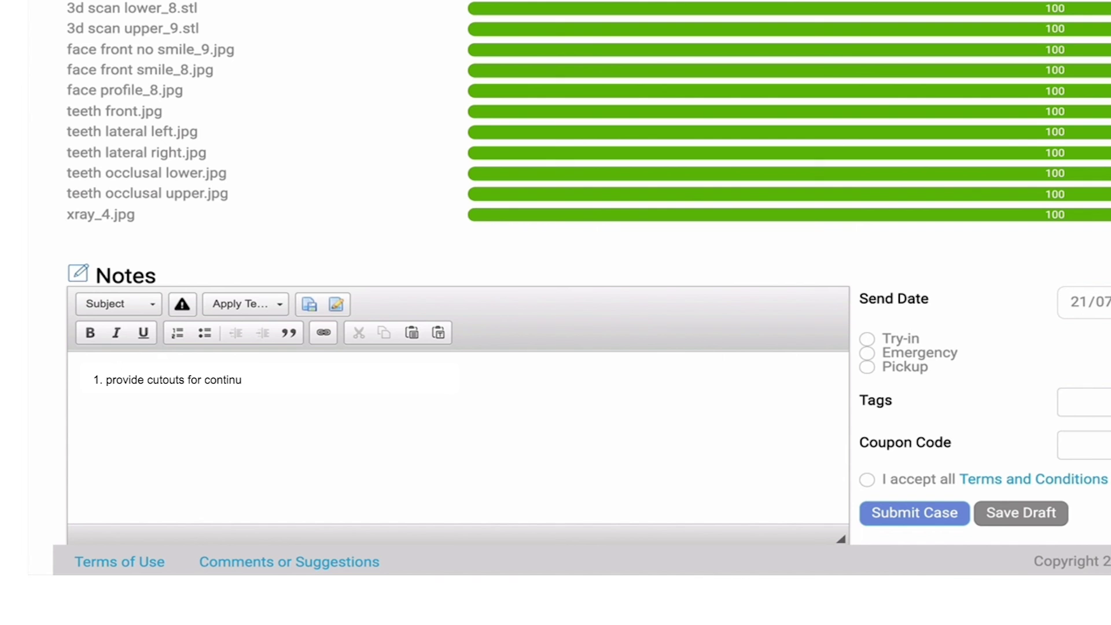